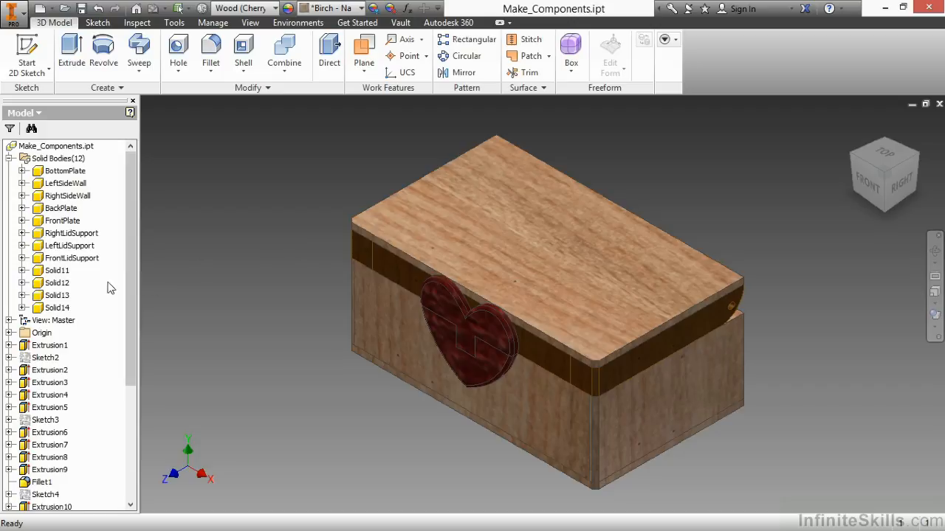
# Step: Hide the lid body Solid11 and turn the model to examine the inside of the box
pyautogui.rightClick(58, 271)
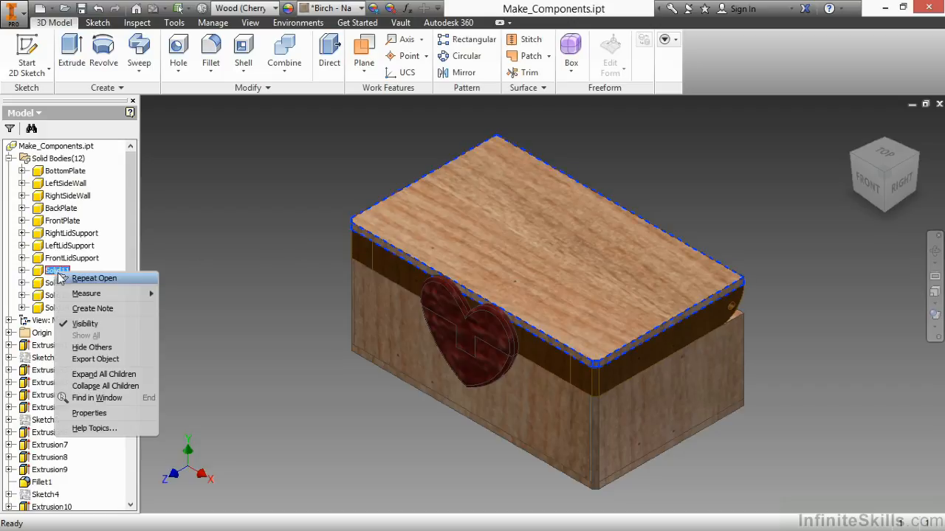
pyautogui.click(98, 323)
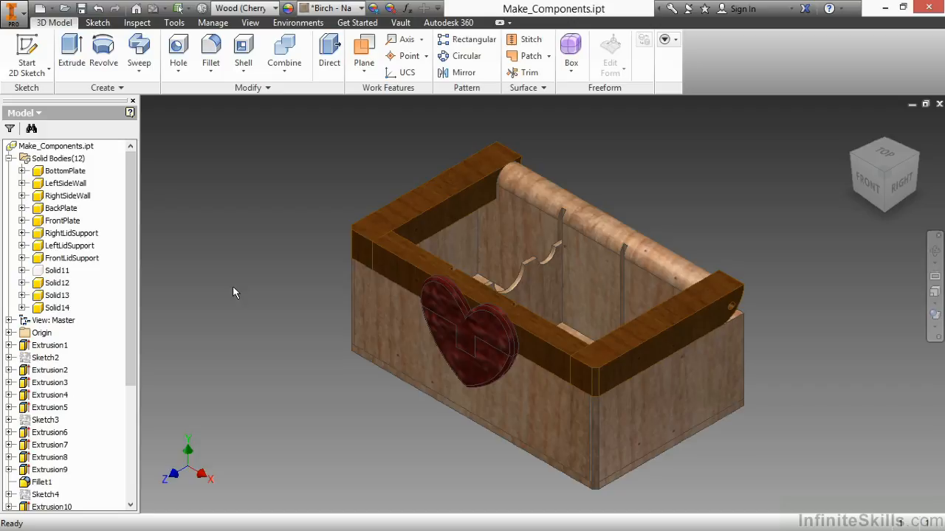
pyautogui.moveTo(298, 214)
pyautogui.keyDown('shift'); pyautogui.mouseDown(button='middle')
pyautogui.moveTo(283, 245)
pyautogui.moveTo(286, 225)
pyautogui.mouseUp(button='middle'); pyautogui.keyUp('shift')
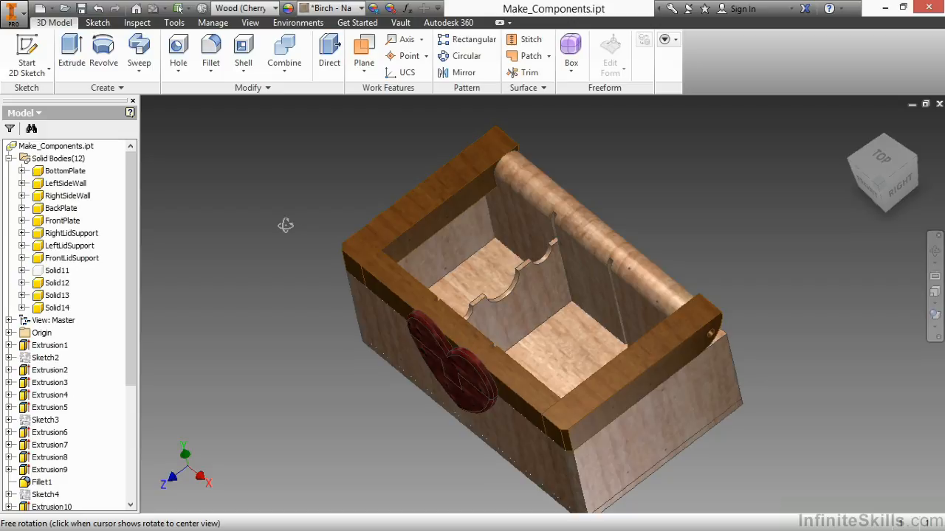
pyautogui.scroll(1, 277, 223)
pyautogui.keyDown('shift'); pyautogui.moveTo(285, 225); pyautogui.dragTo(261, 213, button='middle'); pyautogui.keyUp('shift')
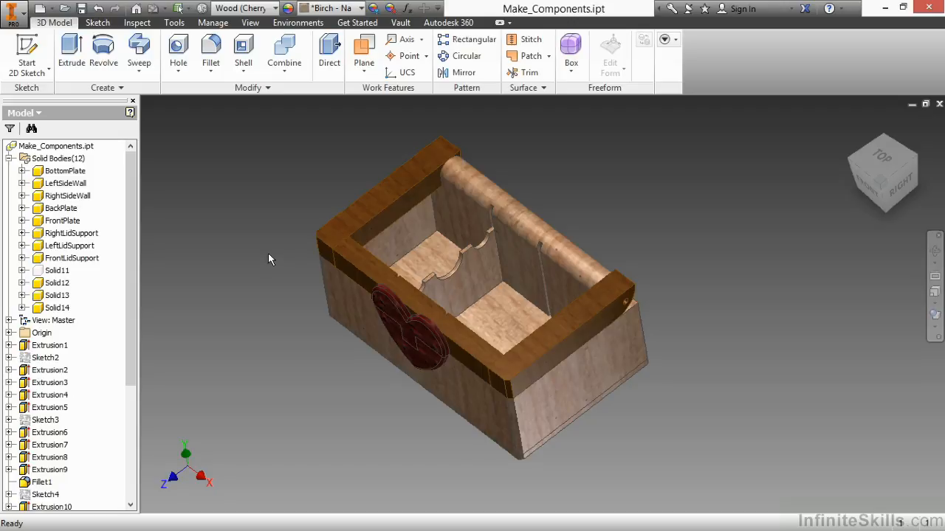
# Step: Review the model parameters and the user parameters of the box in the parameter table
pyautogui.click(407, 8)
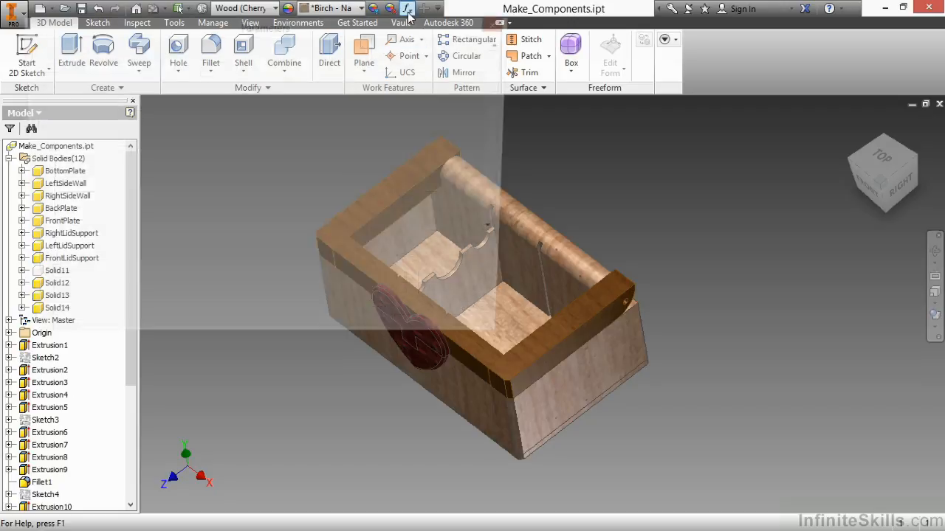
pyautogui.moveTo(384, 30); pyautogui.dragTo(816, 44)
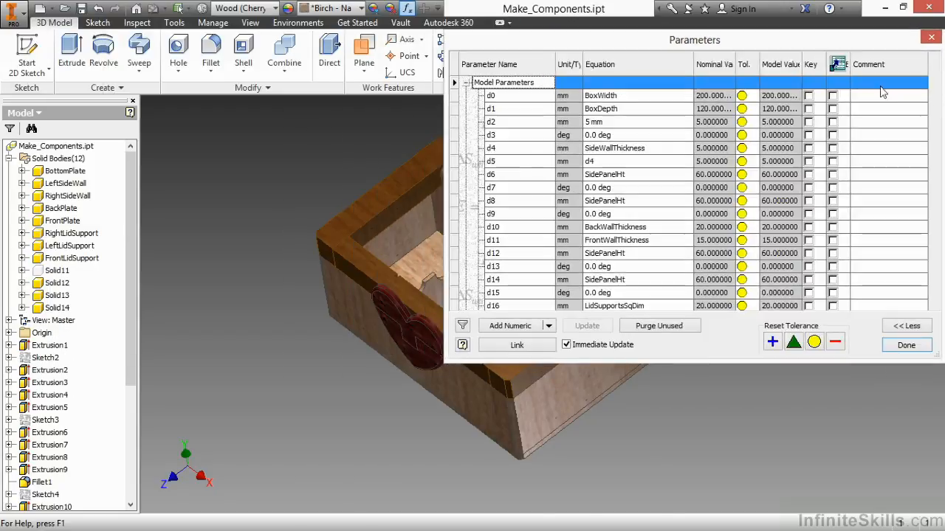
pyautogui.moveTo(936, 102); pyautogui.dragTo(937, 293)
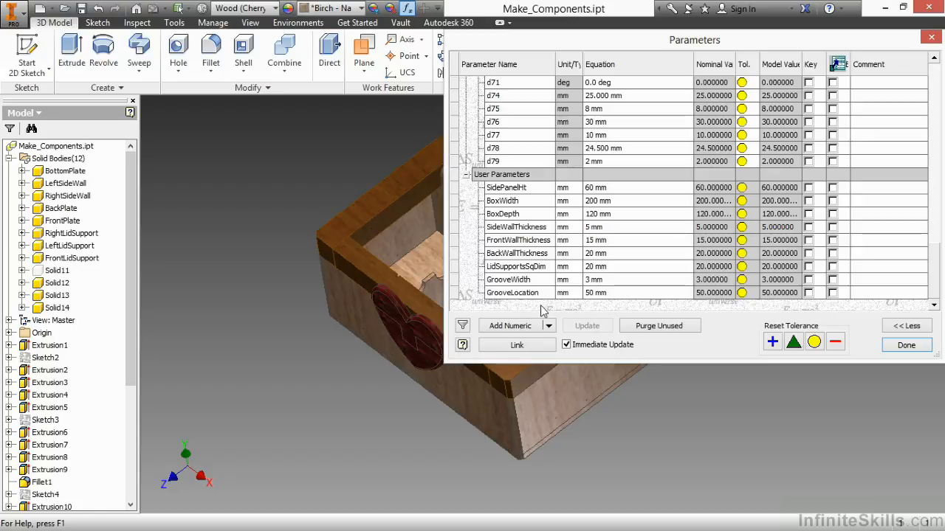
pyautogui.click(905, 346)
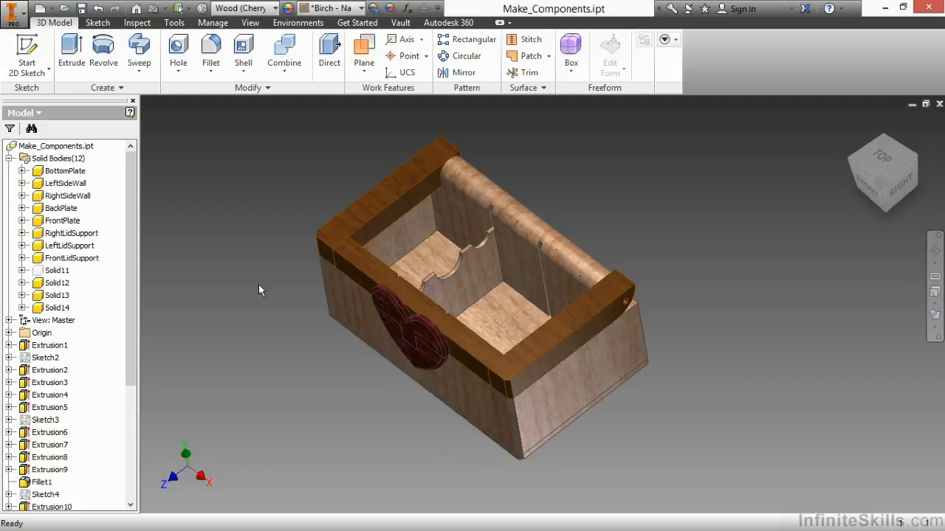
# Step: Rename the solid body Solid11 as Lid
pyautogui.click(59, 271)
pyautogui.click(59, 271)
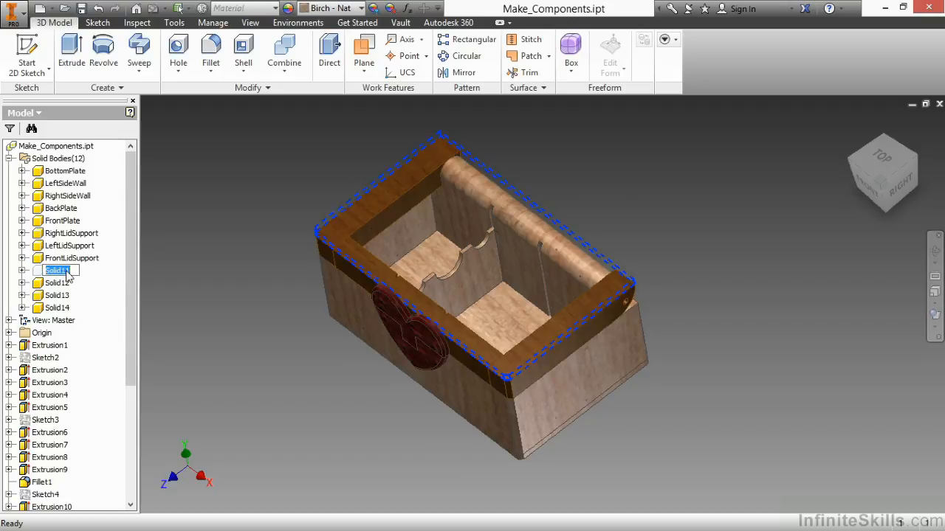
pyautogui.write('Lid')
# Step: Rename the two heart bodies, Solid12 as TopHeart and Solid13 as BottomHeart
pyautogui.click(58, 284)
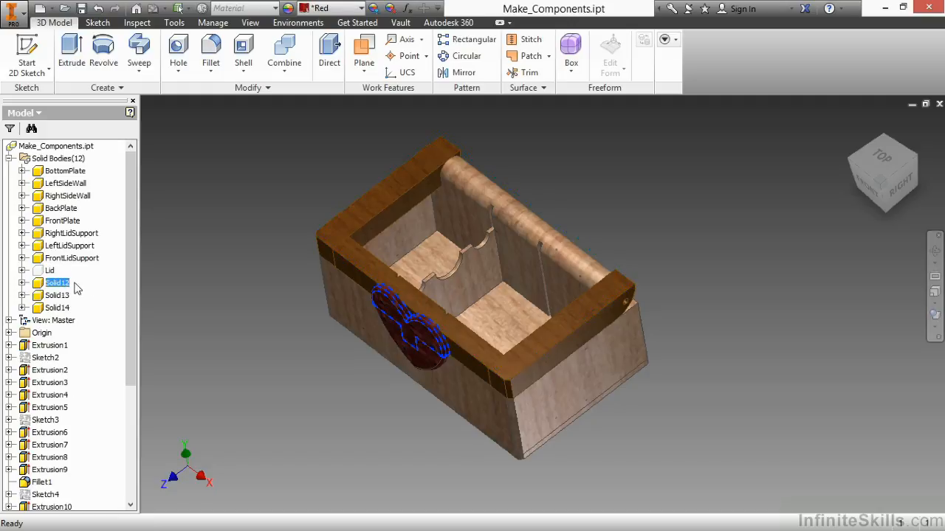
pyautogui.click(59, 285)
pyautogui.write('TopReart')
pyautogui.click(56, 295)
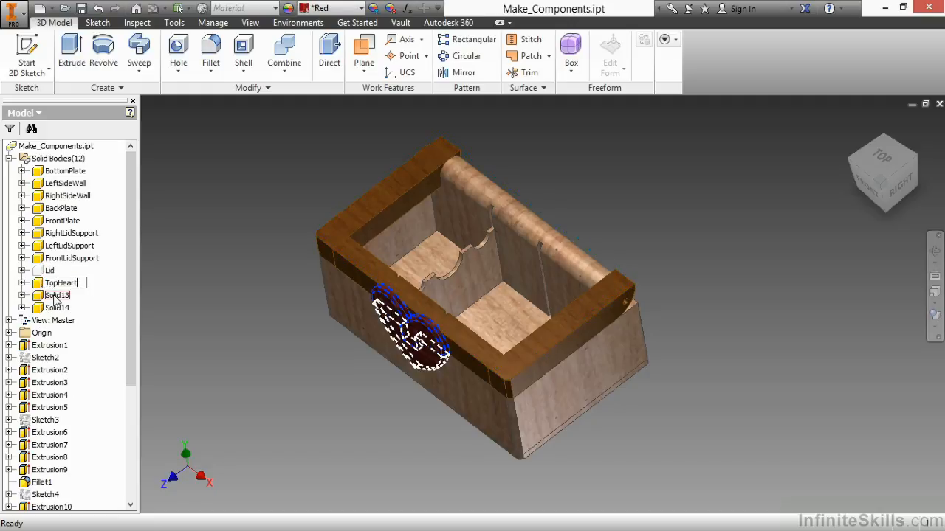
pyautogui.click(56, 297)
pyautogui.write('BottomHeart')
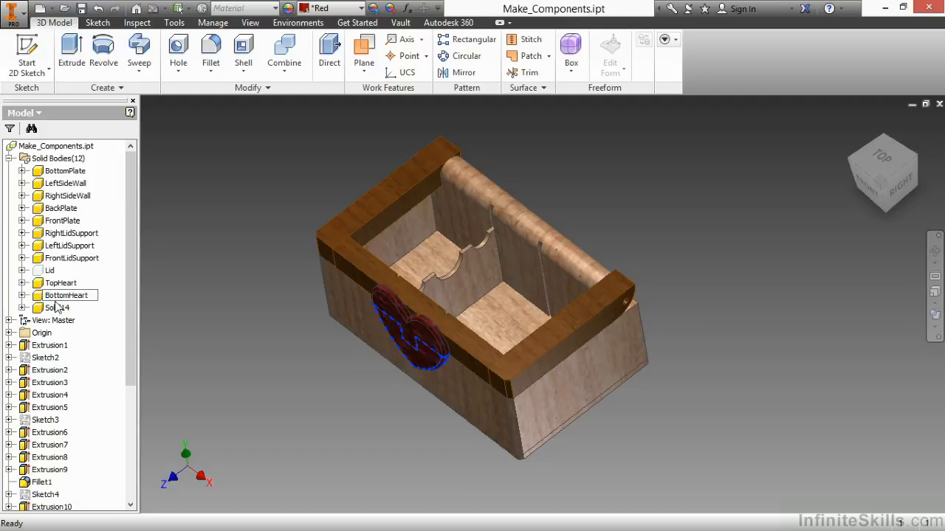
pyautogui.click(57, 307)
pyautogui.click(58, 308)
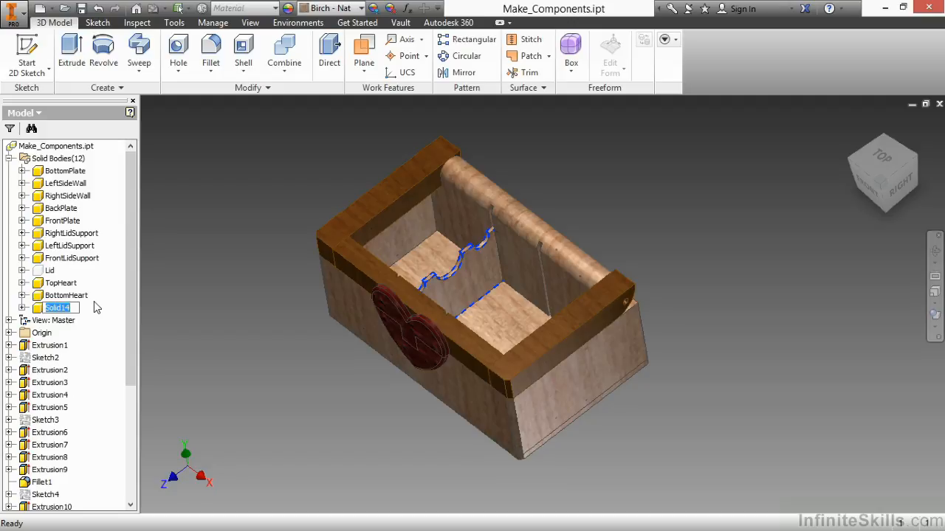
pyautogui.press('Escape')
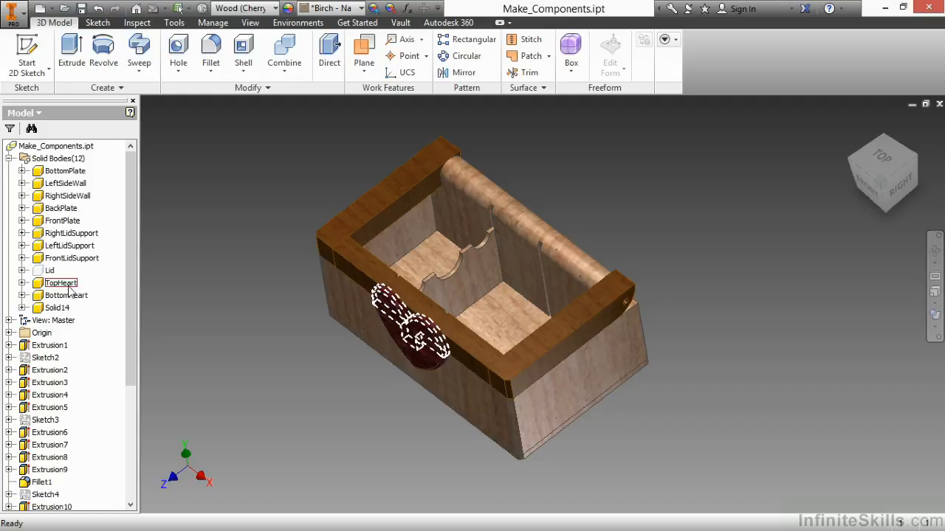
# Step: Make the Lid body visible again and turn the model to show the closed box from the front
pyautogui.rightClick(48, 272)
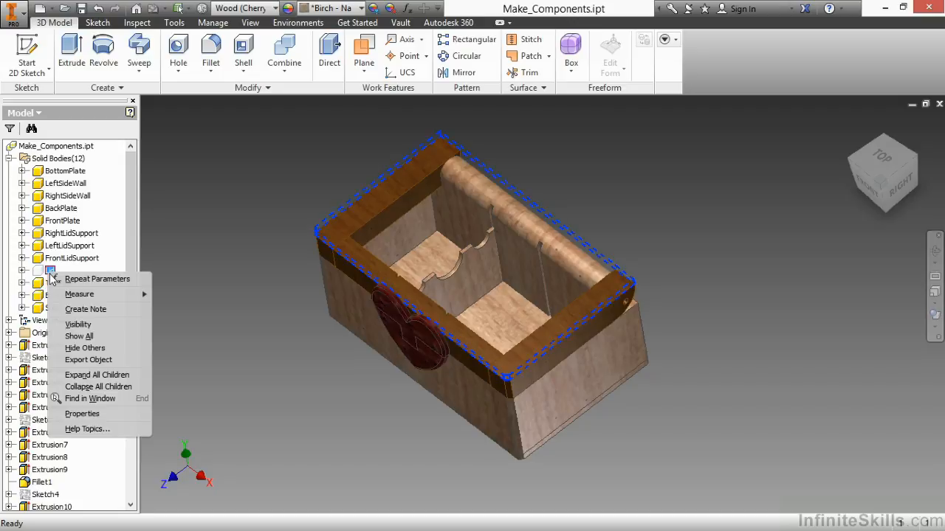
pyautogui.click(94, 326)
pyautogui.keyDown('shift'); pyautogui.moveTo(463, 395); pyautogui.dragTo(477, 371, button='middle'); pyautogui.keyUp('shift')
pyautogui.moveTo(271, 311); pyautogui.dragTo(314, 325, button='middle')
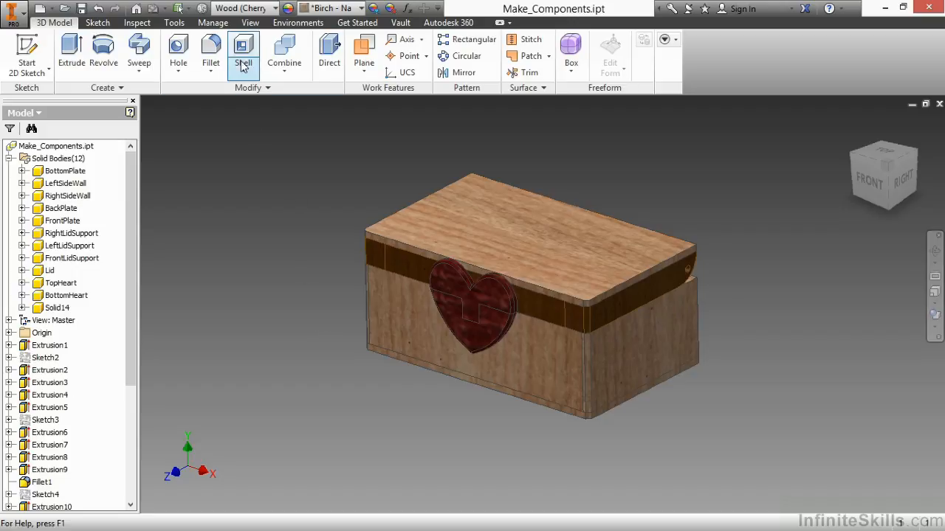
# Step: Start Make Components and select all twelve solid bodies, from BottomPlate through Solid14
pyautogui.click(213, 22)
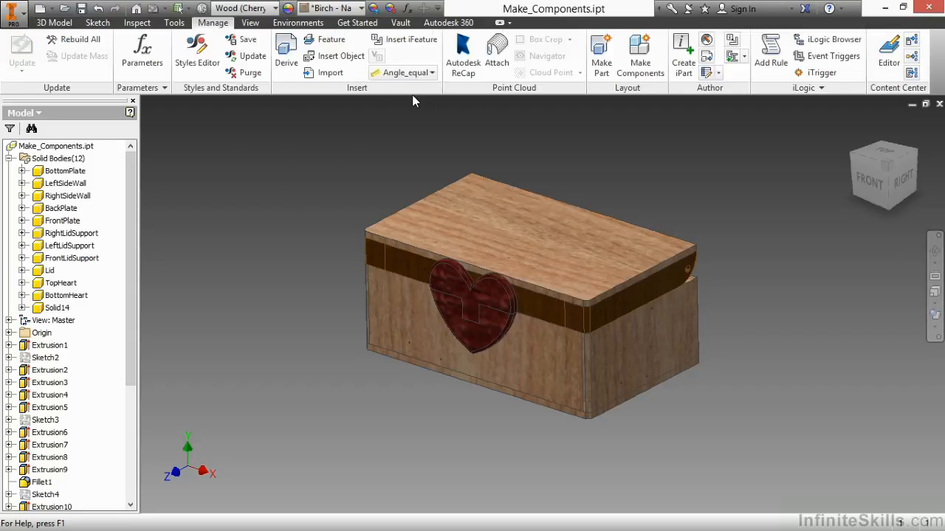
pyautogui.click(651, 77)
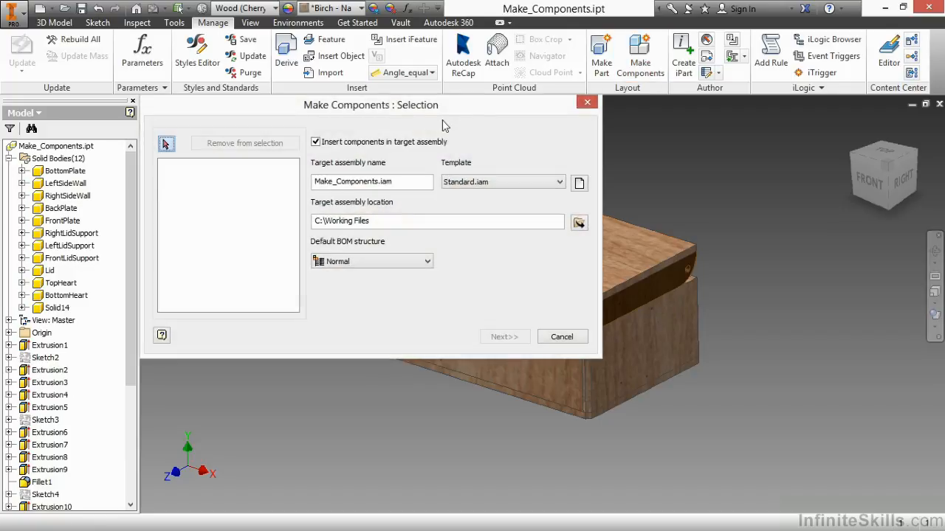
pyautogui.moveTo(329, 111); pyautogui.dragTo(623, 159)
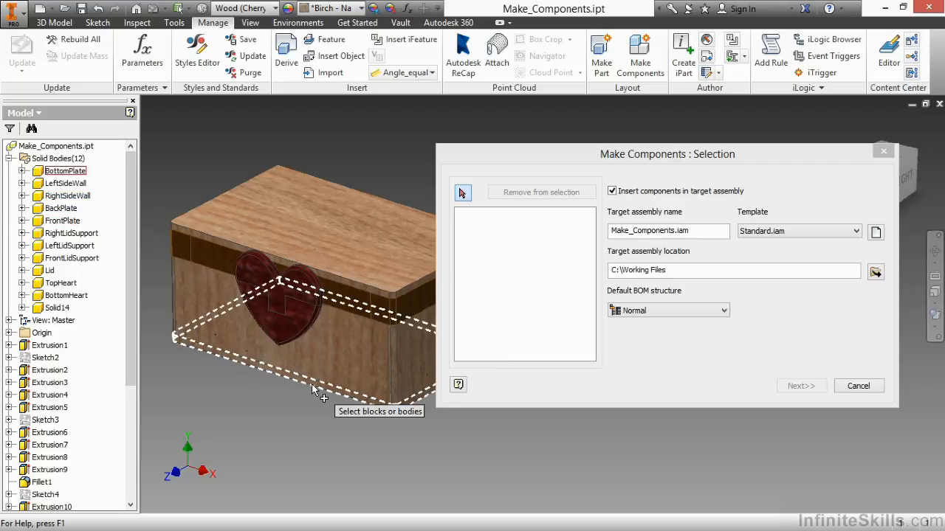
pyautogui.click(65, 170)
pyautogui.click(66, 185)
pyautogui.click(68, 195)
pyautogui.click(62, 208)
pyautogui.click(63, 221)
pyautogui.click(70, 233)
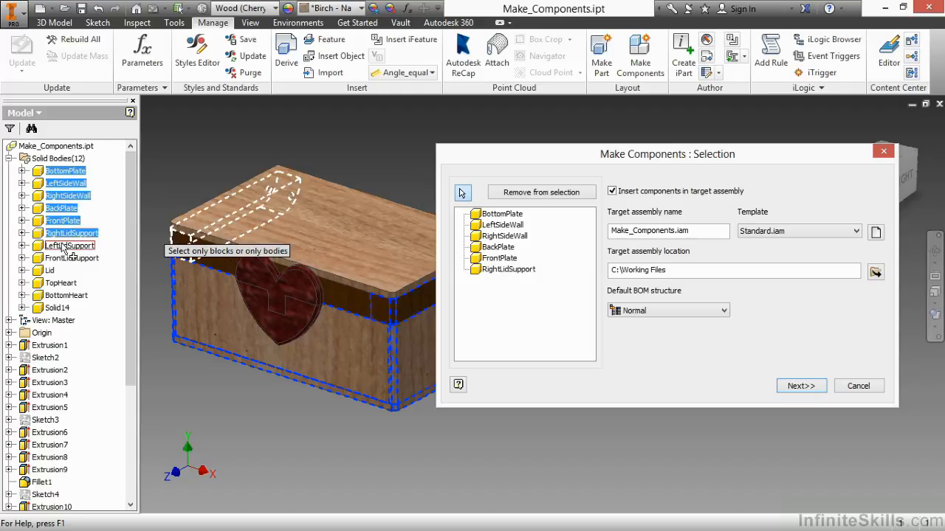
pyautogui.click(68, 246)
pyautogui.click(70, 259)
pyautogui.click(50, 270)
pyautogui.click(60, 282)
pyautogui.click(67, 296)
pyautogui.click(58, 308)
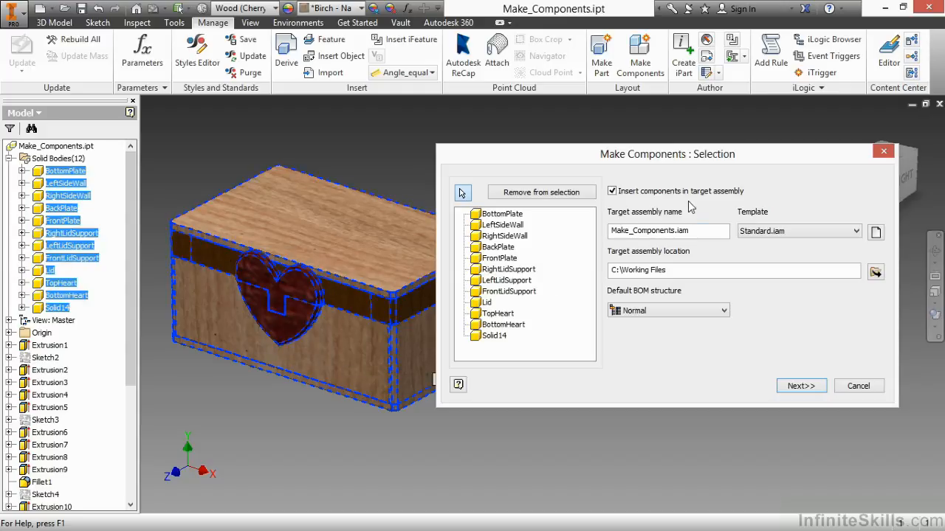
# Step: Set the target location to C:\Working Files\Chapter 6 and specify a new target assembly there named Make_Components.iam
pyautogui.click(694, 234)
pyautogui.click(675, 269)
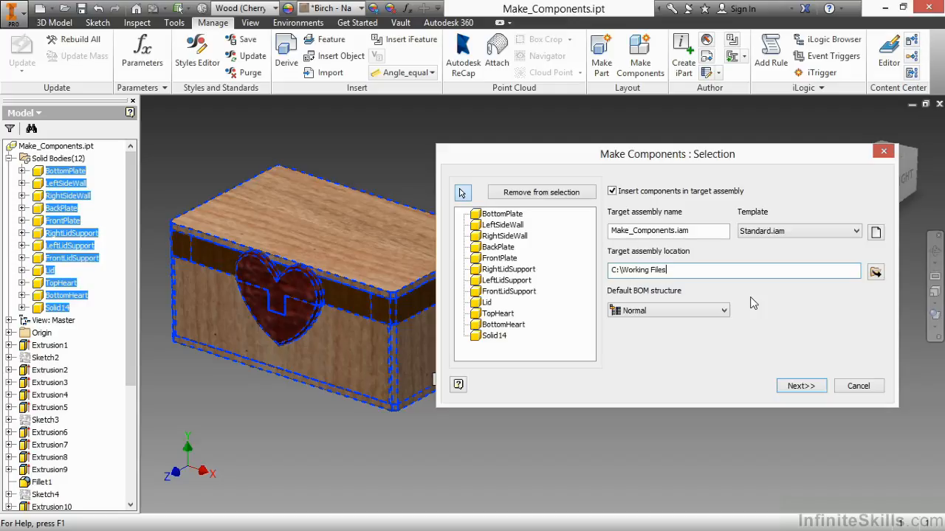
pyautogui.write('\\Chapter6')
pyautogui.click(876, 273)
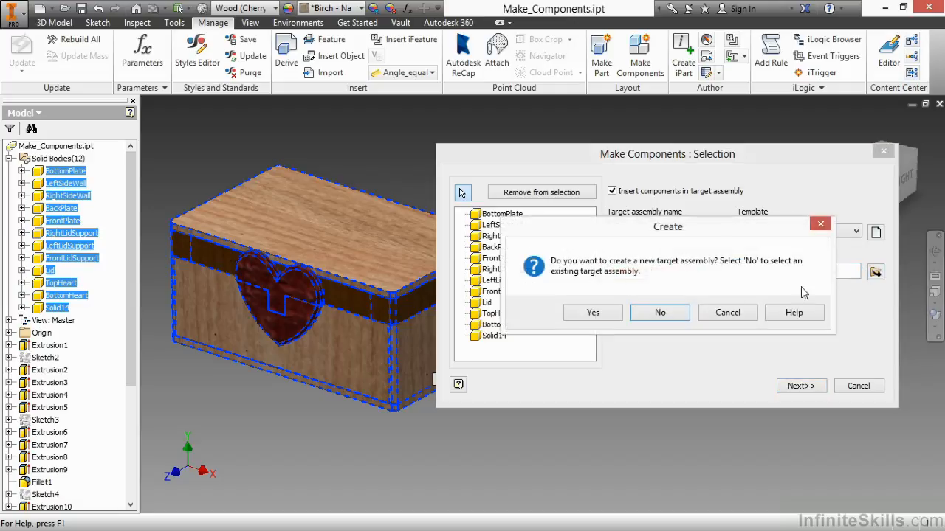
pyautogui.click(593, 313)
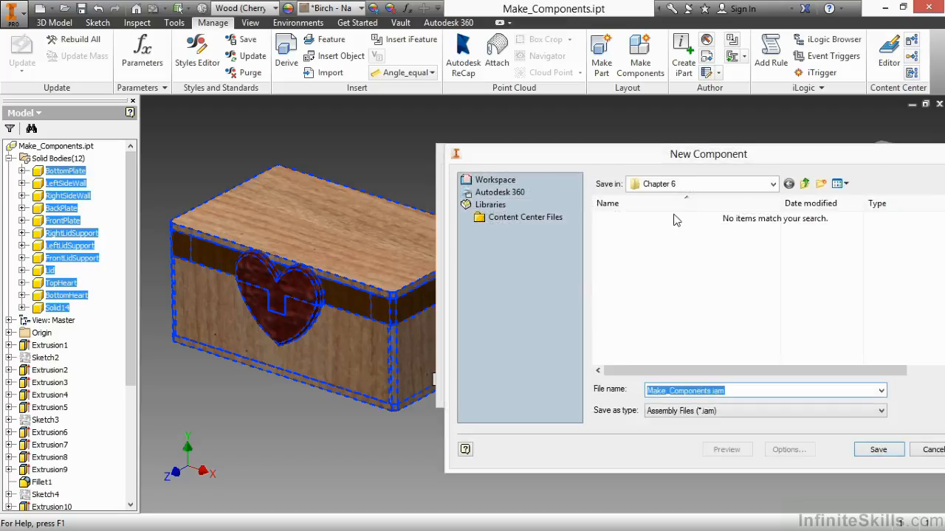
pyautogui.click(738, 391)
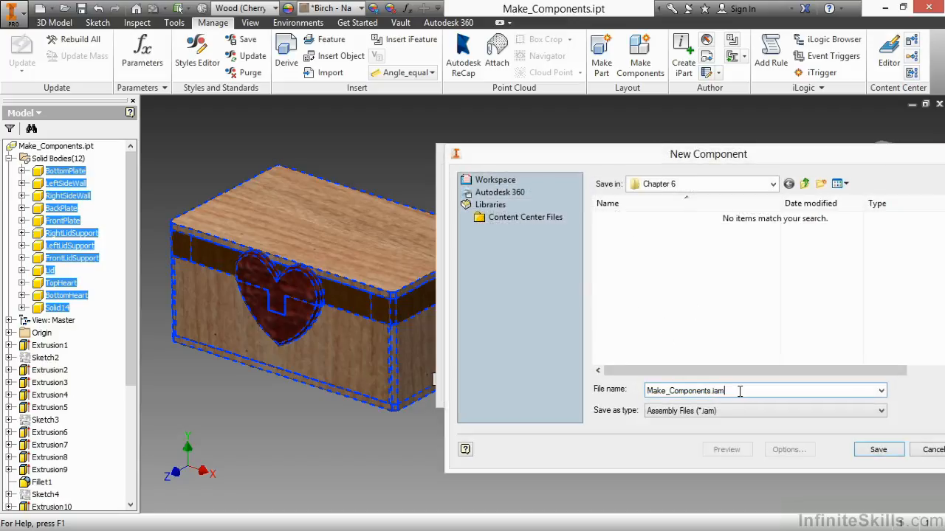
pyautogui.click(877, 450)
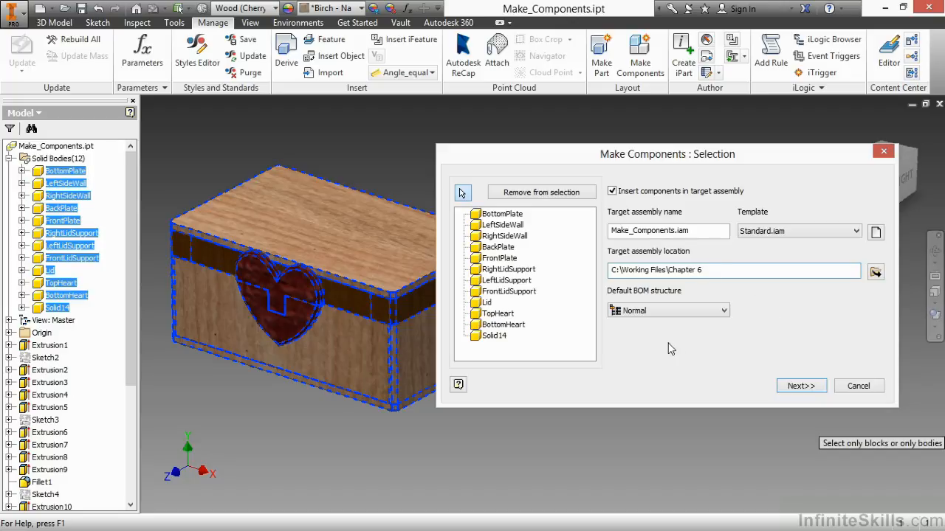
# Step: Proceed to the body settings and name the component made from Solid14 as Divider.ipt
pyautogui.click(793, 386)
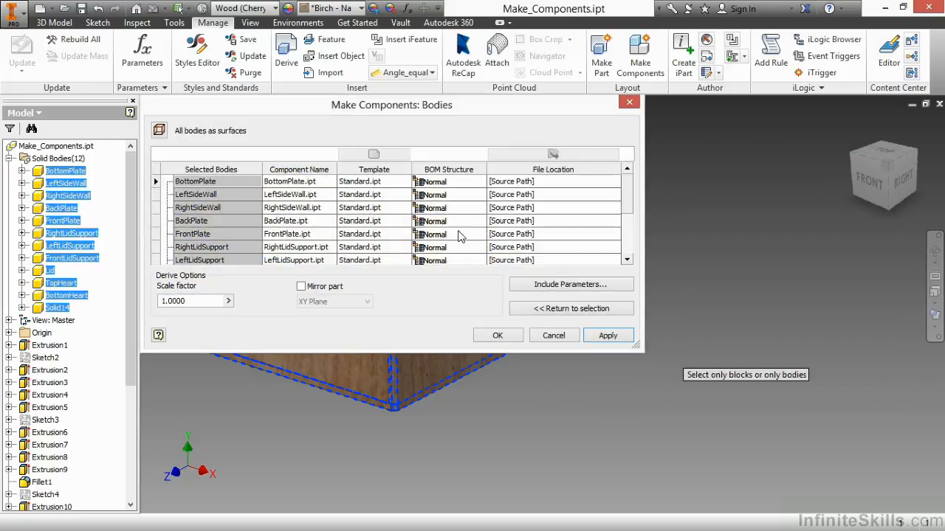
pyautogui.moveTo(397, 101); pyautogui.dragTo(420, 125)
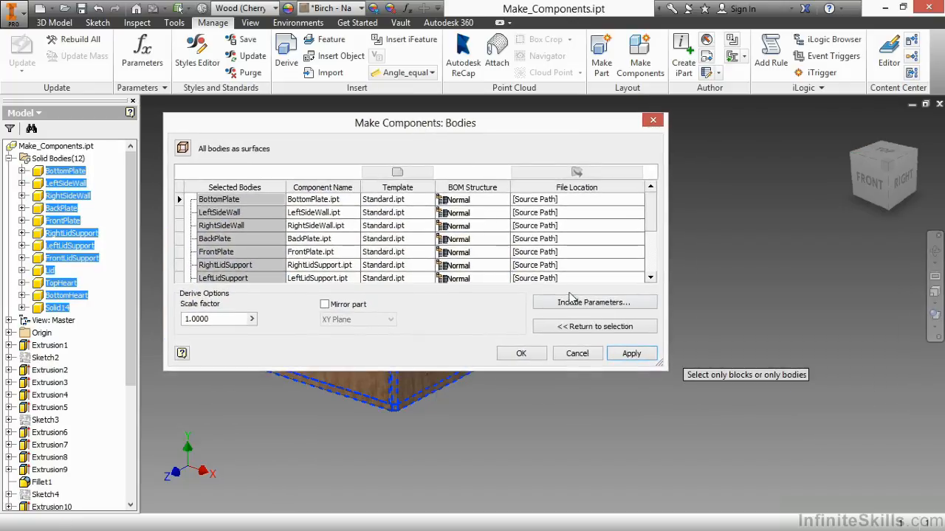
pyautogui.moveTo(661, 367); pyautogui.dragTo(741, 473)
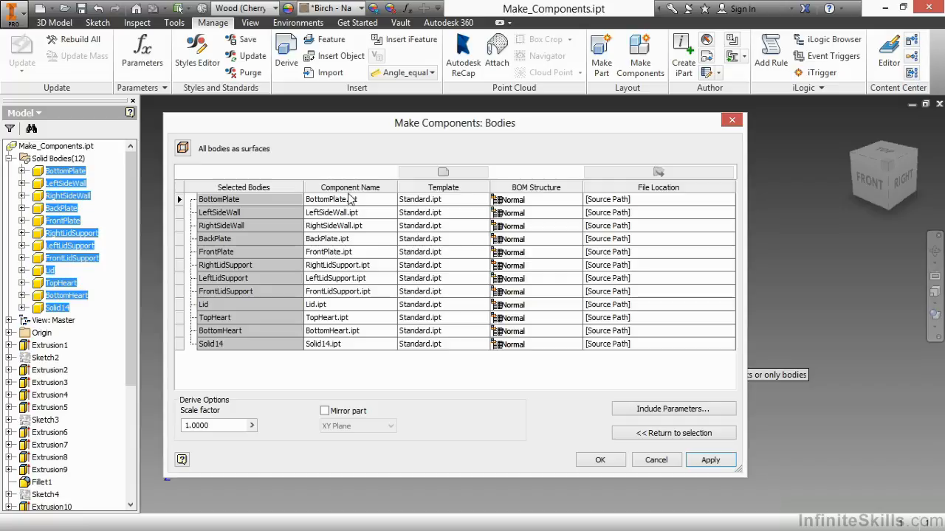
pyautogui.click(333, 349)
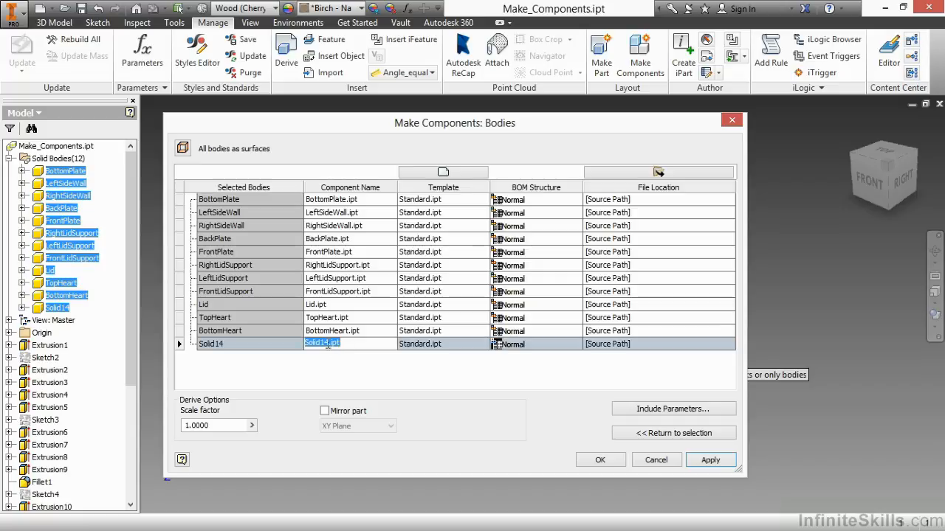
pyautogui.write('Divider')
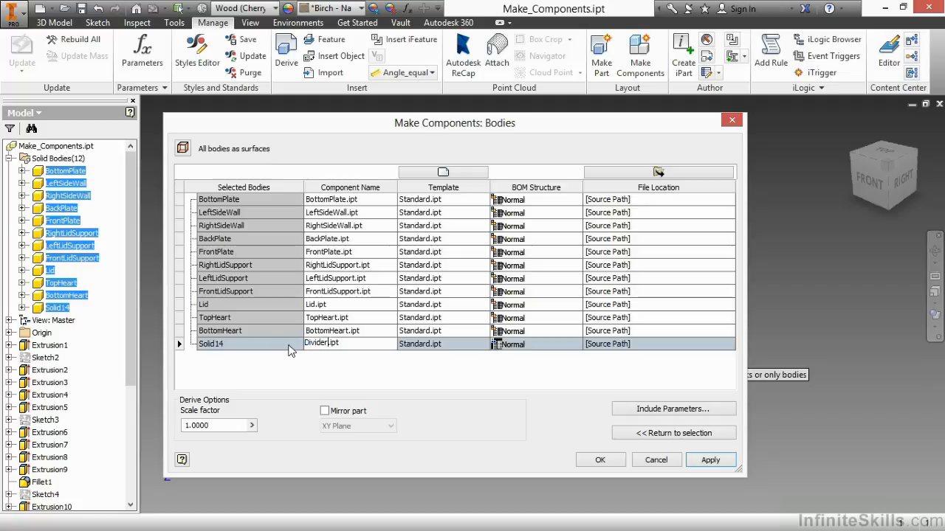
pyautogui.click(349, 372)
# Step: Check the template choices for the BottomPlate and LeftSideWall components, keeping Standard.ipt for both
pyautogui.click(447, 200)
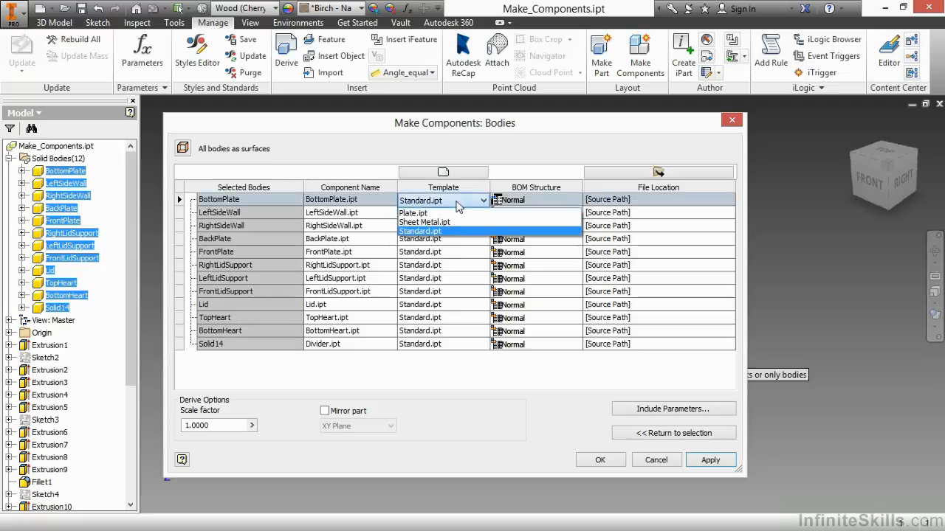
pyautogui.click(442, 231)
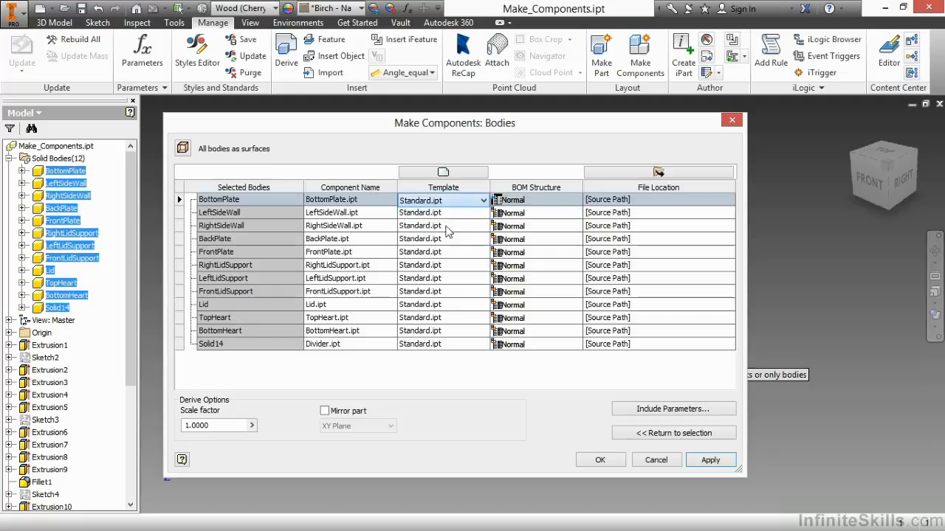
pyautogui.click(451, 214)
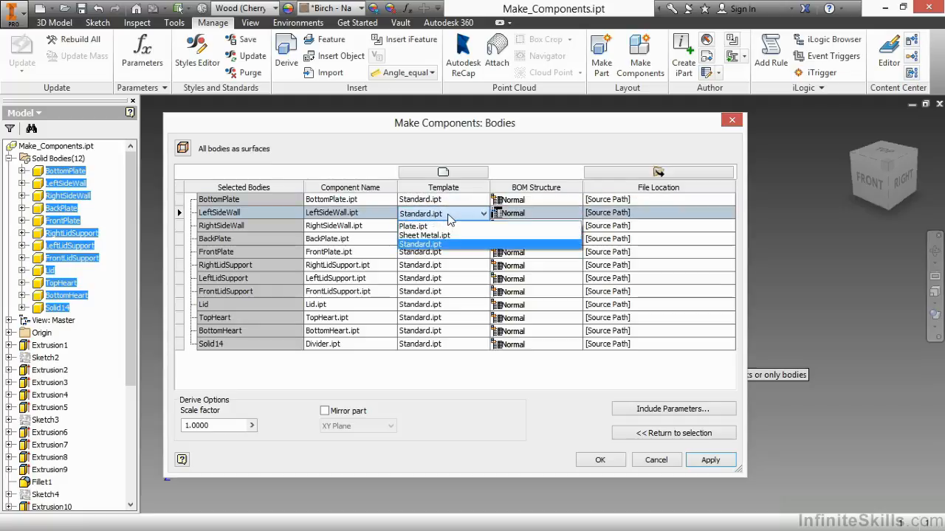
pyautogui.click(506, 176)
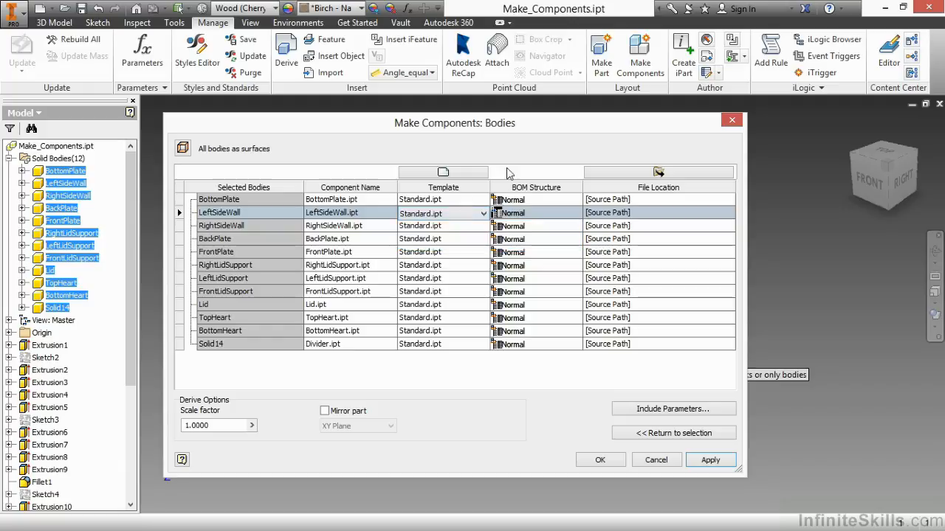
# Step: Check the template option, BottomPlate's BOM structure and the scale factor, keeping Normal and 1.0000
pyautogui.click(446, 176)
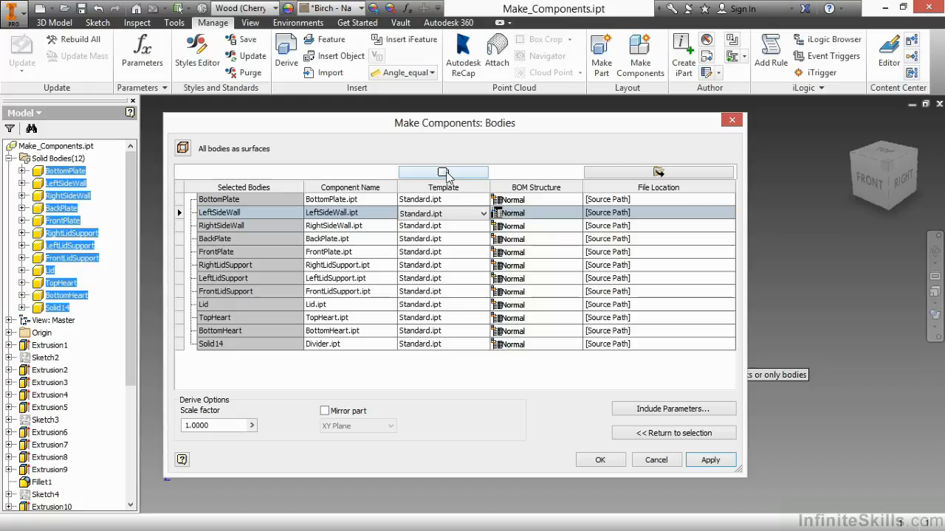
pyautogui.click(577, 202)
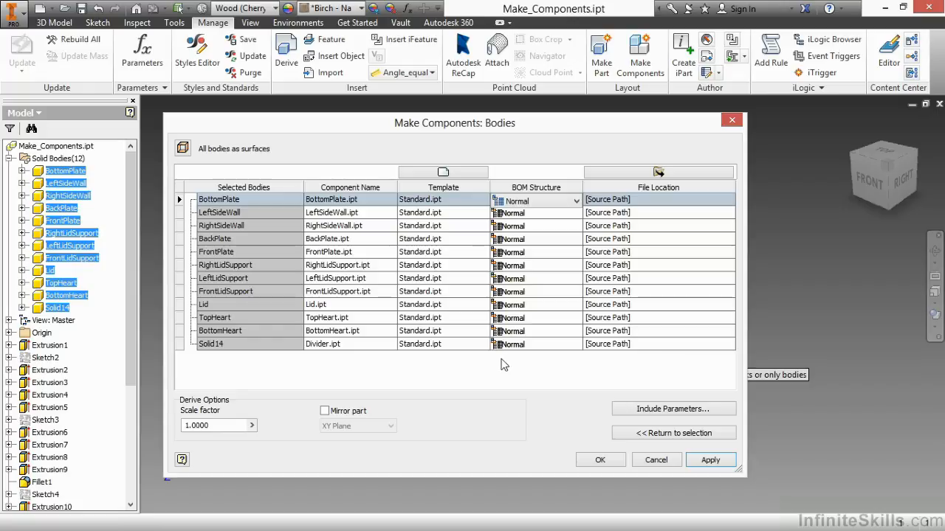
pyautogui.click(218, 426)
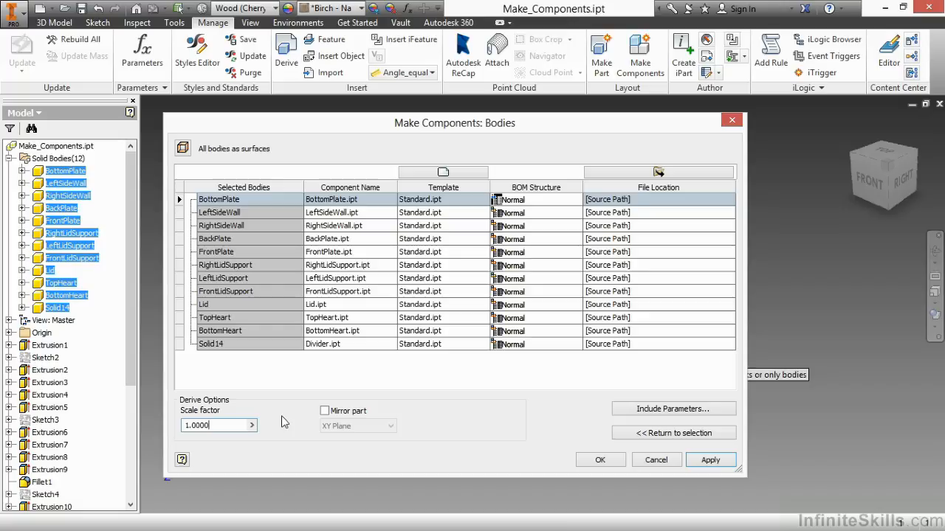
# Step: Review the user parameters available for inclusion in the components, without including any of them
pyautogui.click(629, 410)
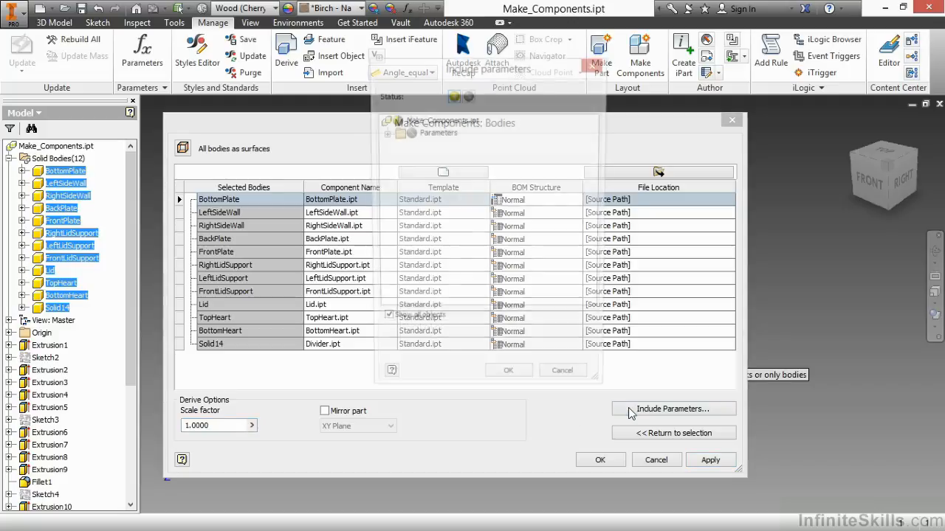
pyautogui.click(383, 133)
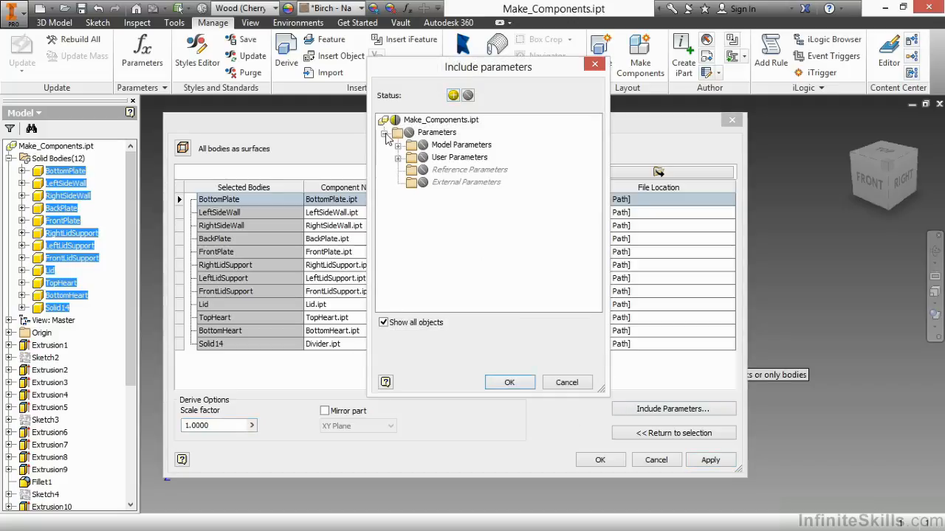
pyautogui.click(398, 158)
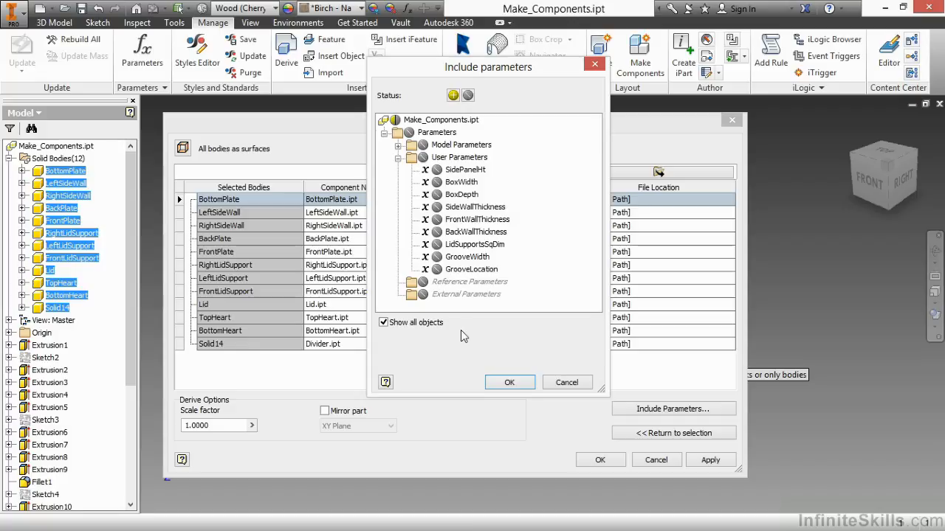
pyautogui.click(510, 381)
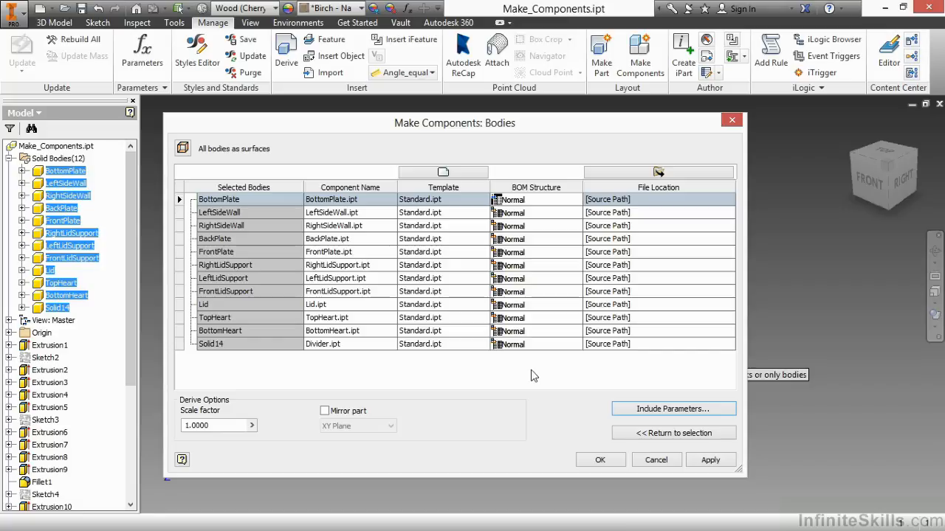
# Step: Generate the component files and the Make_Components.iam assembly from the configured bodies
pyautogui.click(600, 460)
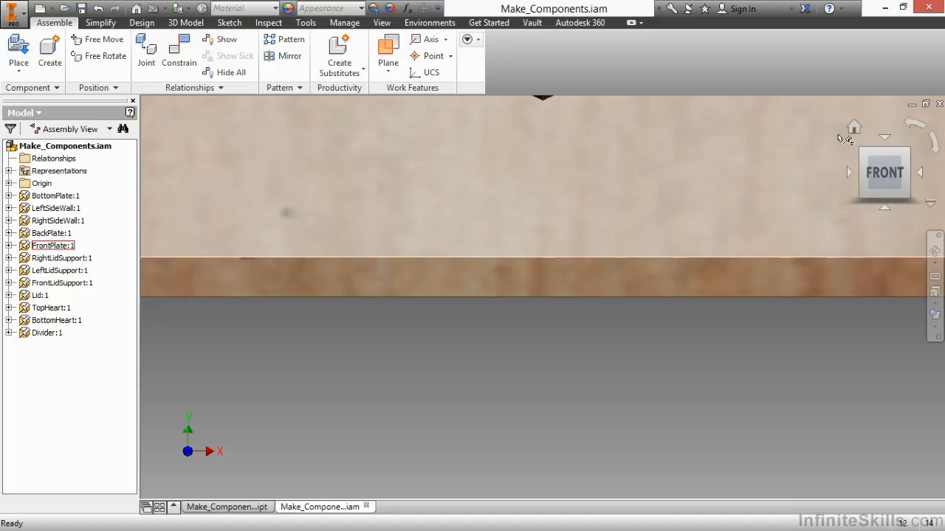
pyautogui.click(854, 131)
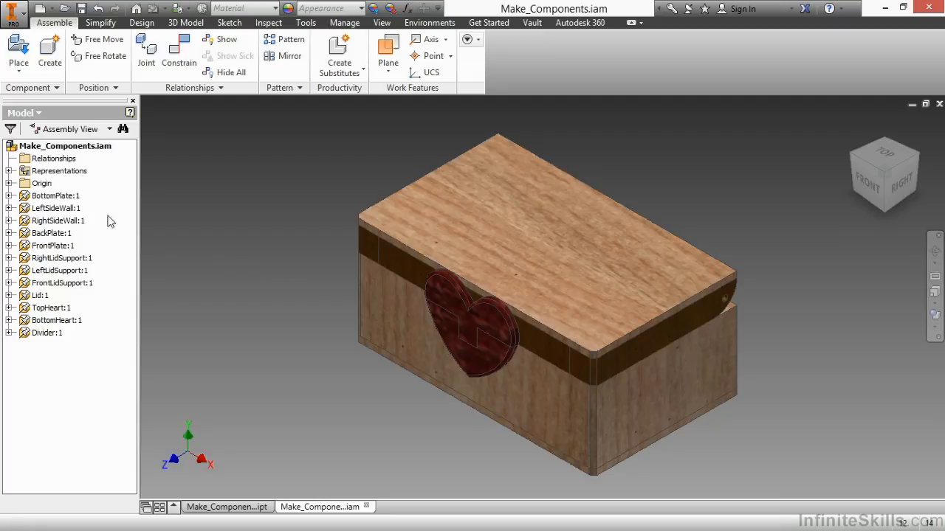
# Step: Select each assembly component in turn, from BottomPlate through Divider, to identify it in the box model
pyautogui.click(59, 195)
pyautogui.click(65, 209)
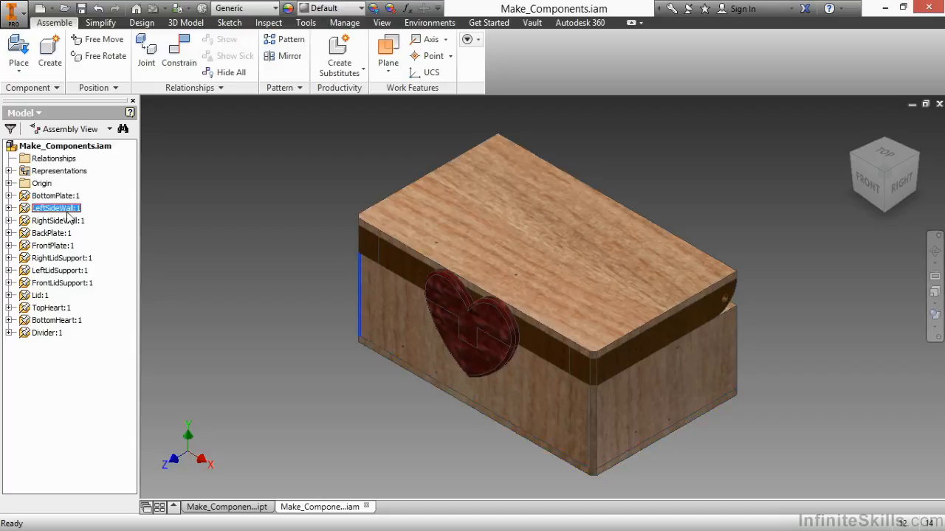
pyautogui.click(63, 220)
pyautogui.click(63, 233)
pyautogui.click(61, 246)
pyautogui.click(59, 259)
pyautogui.click(57, 271)
pyautogui.click(54, 284)
pyautogui.click(51, 295)
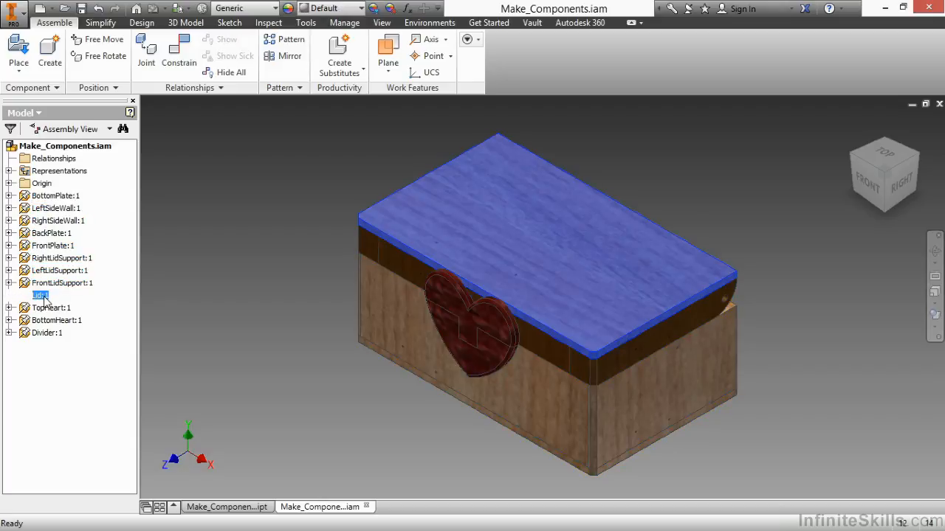
pyautogui.click(49, 308)
pyautogui.click(48, 321)
pyautogui.click(46, 333)
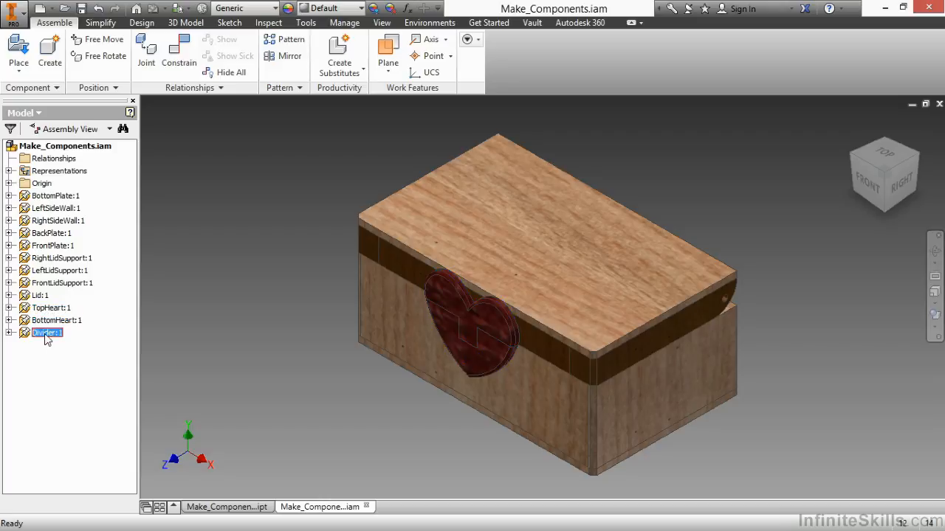
# Step: Inspect the contents of the Divider, BottomHeart, TopHeart and Lid components in Assembly View, then collapse them and clear the selection
pyautogui.click(8, 333)
pyautogui.click(9, 321)
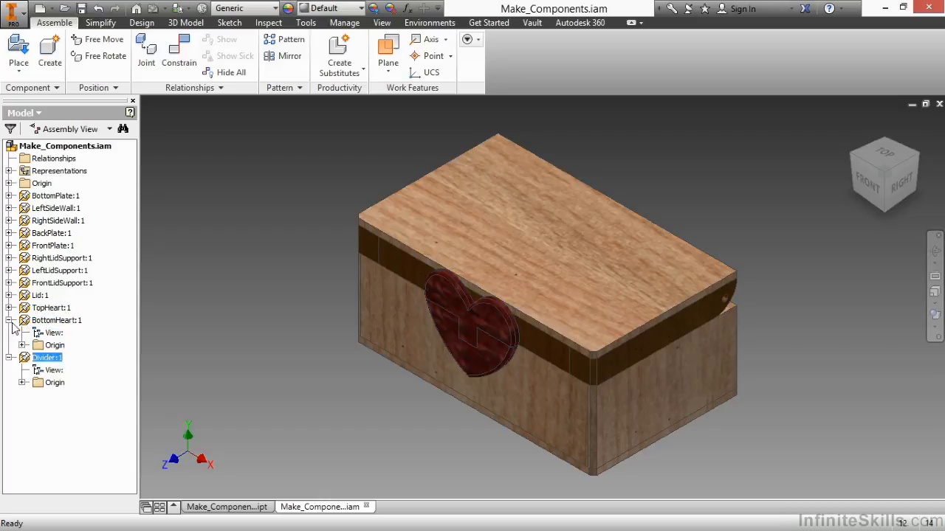
pyautogui.click(8, 308)
pyautogui.click(9, 295)
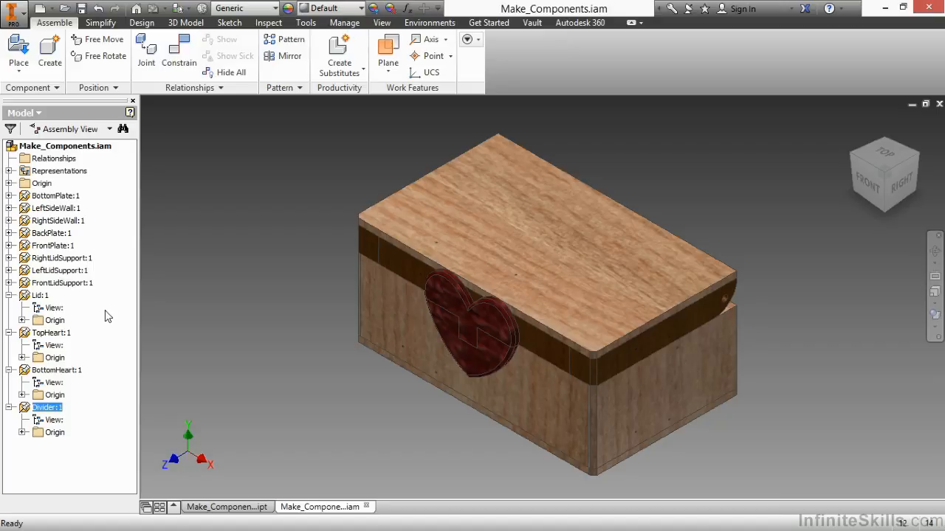
pyautogui.click(9, 295)
pyautogui.click(8, 308)
pyautogui.click(9, 320)
pyautogui.click(9, 333)
pyautogui.click(157, 175)
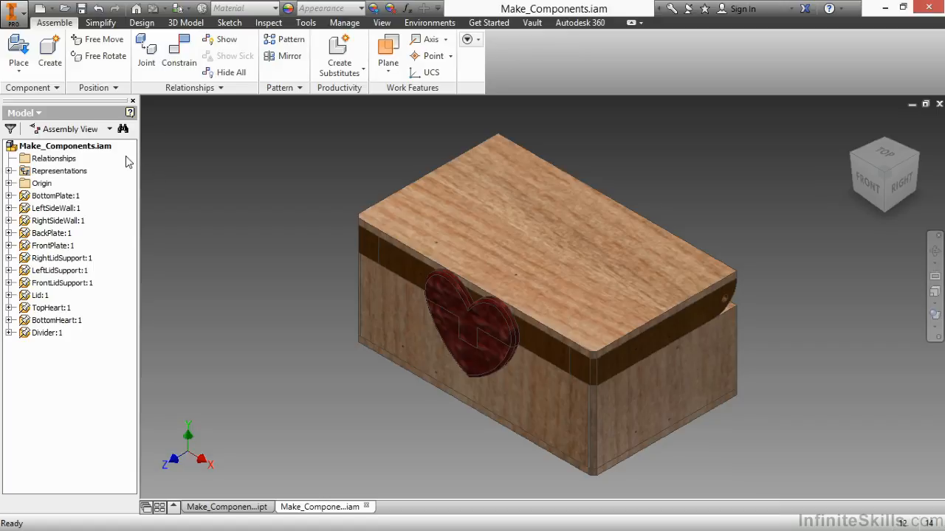
# Step: Switch the model browser to Modeling View and expand the Lid component to show its part-level contents
pyautogui.click(109, 129)
pyautogui.click(83, 145)
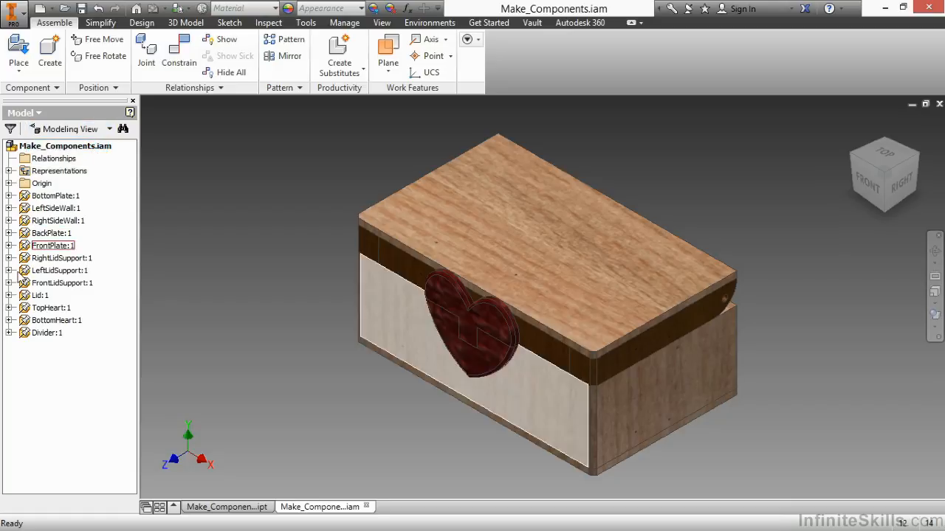
pyautogui.click(8, 295)
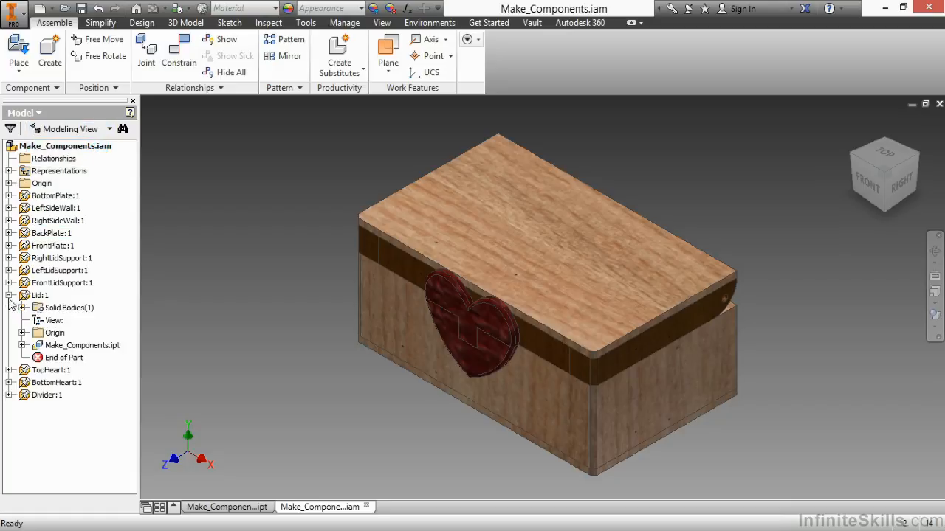